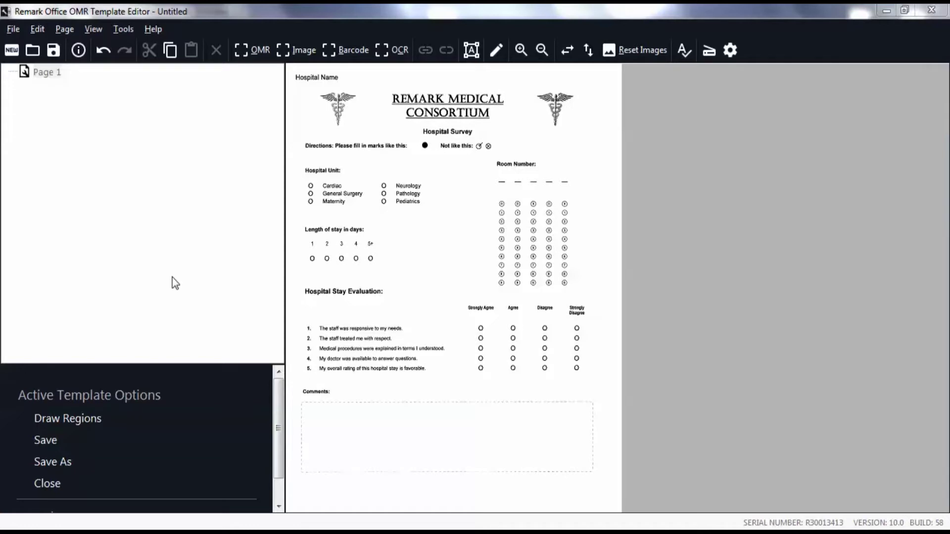
- Insert an OMR region on Page 1 drawn around the row of five bubbles under "Length of stay in days"
{"action": "left_click", "coordinate": [44, 73]}
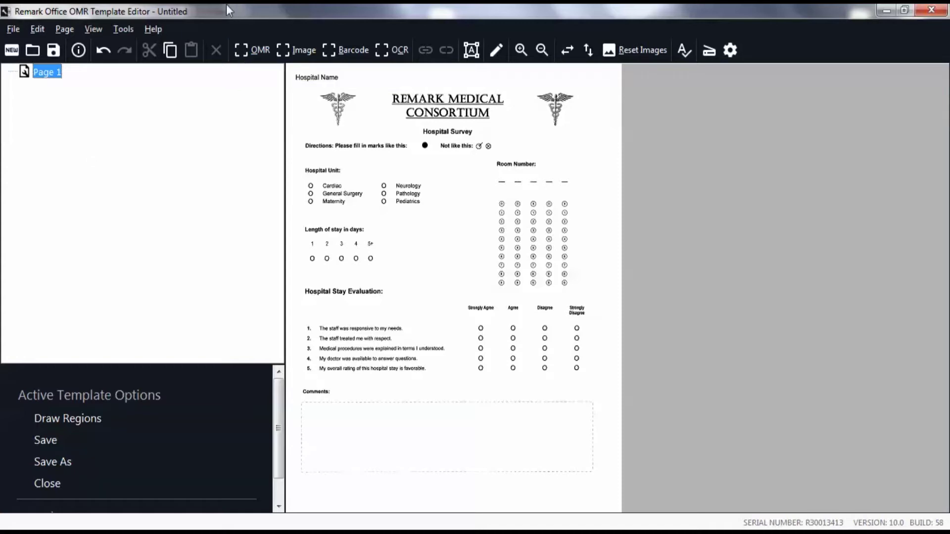
{"action": "left_click", "coordinate": [63, 30]}
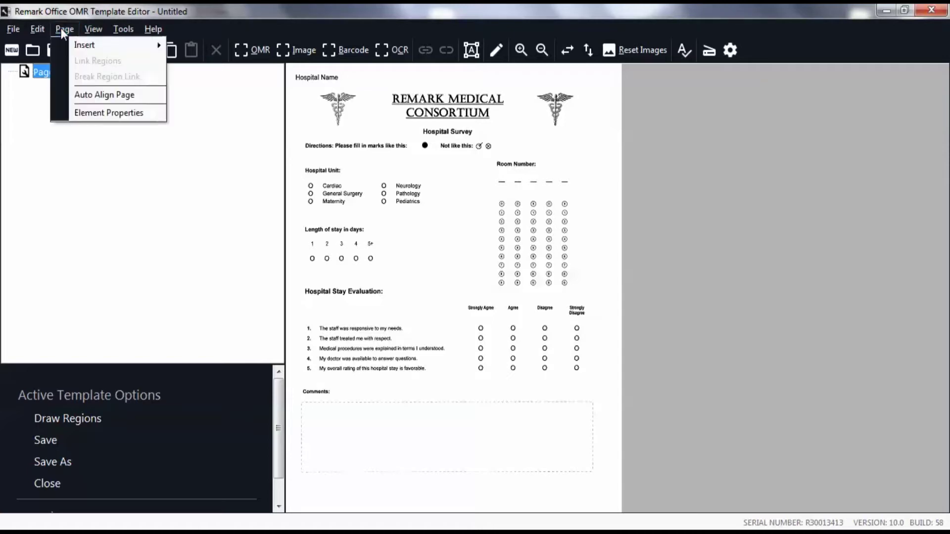
{"action": "mouse_move", "coordinate": [63, 46]}
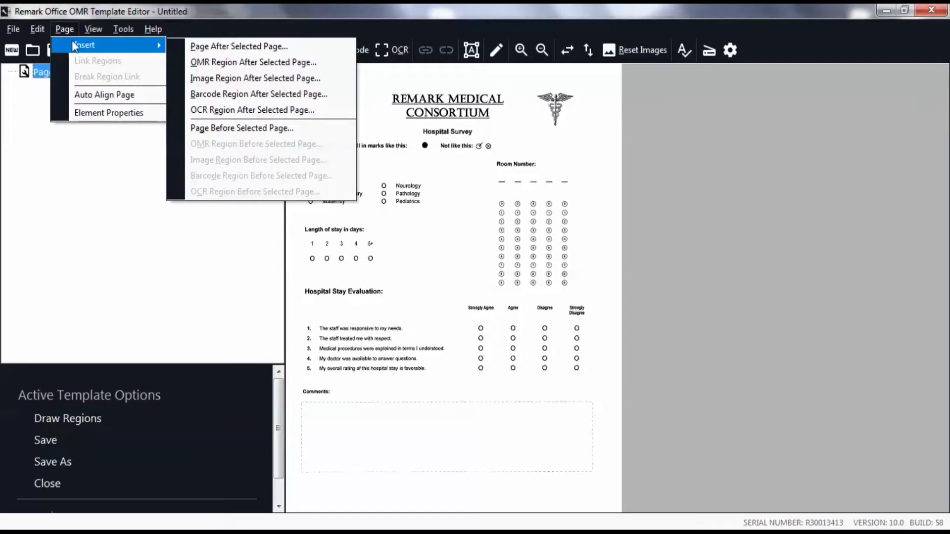
{"action": "left_click", "coordinate": [177, 62]}
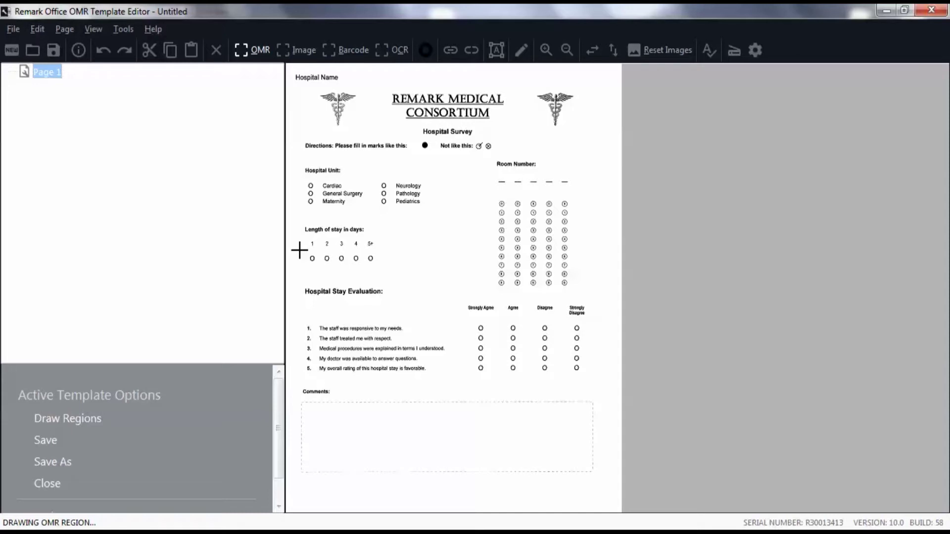
{"action": "left_click_drag", "start_coordinate": [299, 251], "coordinate": [381, 270]}
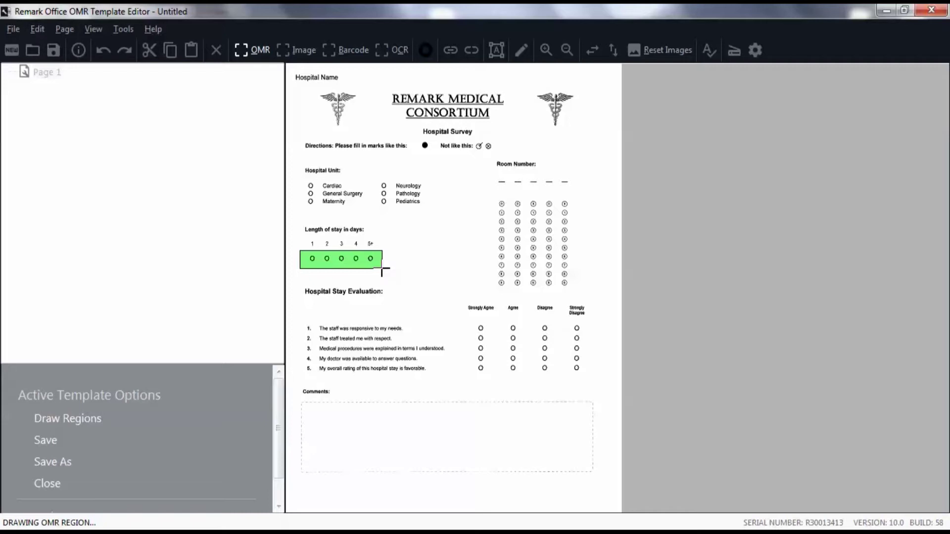
{"action": "left_click_drag", "start_coordinate": [381, 269], "coordinate": [381, 269]}
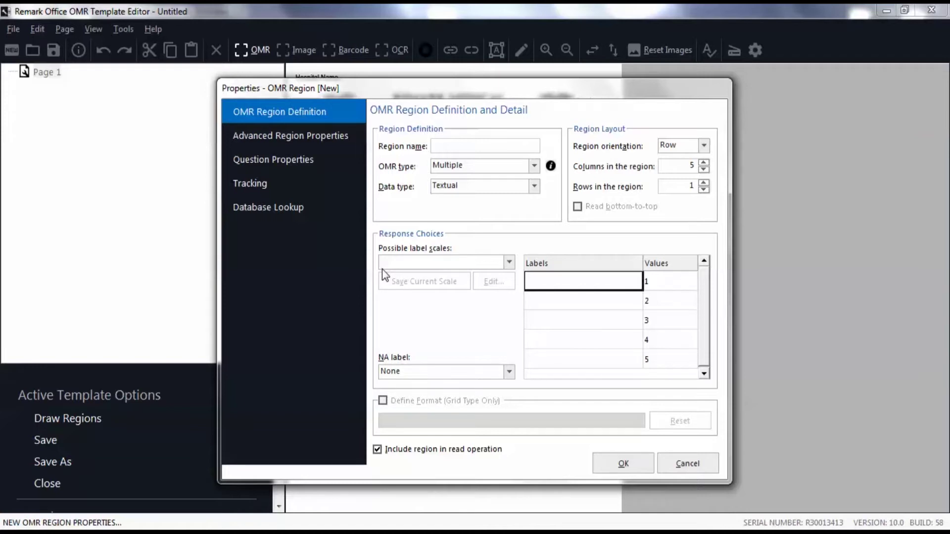
- Name the region "Length of Stay" and define it as OMR type Multiple, data type Textual and Row orientation
{"action": "left_click", "coordinate": [444, 146]}
{"action": "type", "text": "Length of Sta"}
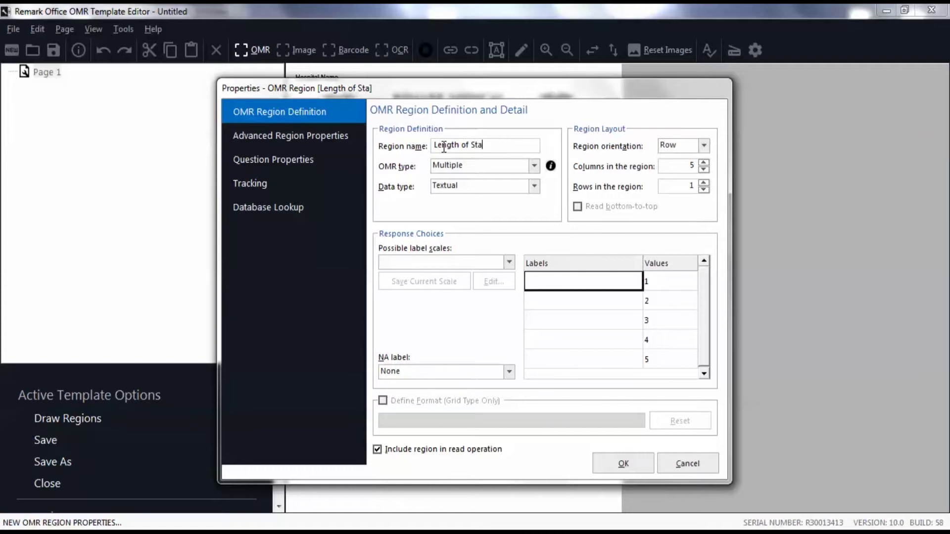
{"action": "type", "text": "y"}
{"action": "left_click", "coordinate": [535, 166]}
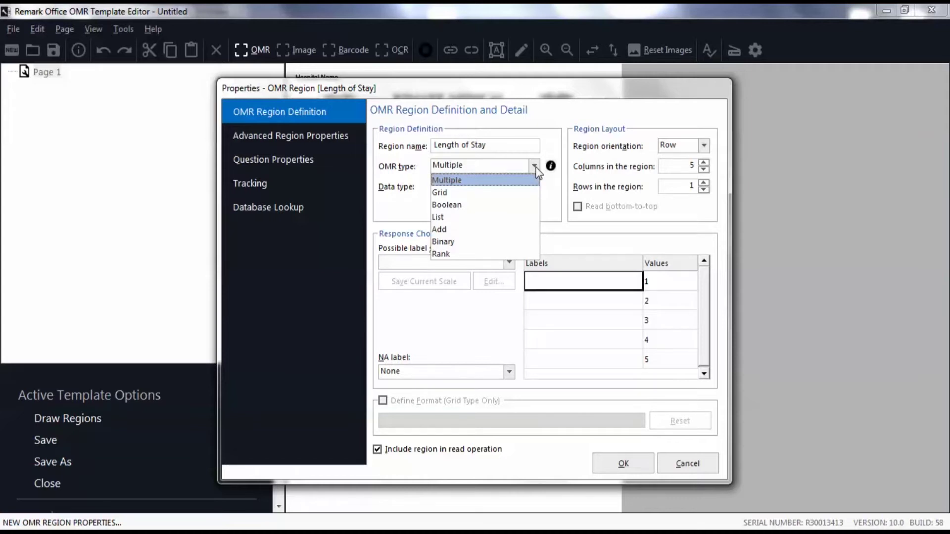
{"action": "left_click", "coordinate": [461, 182]}
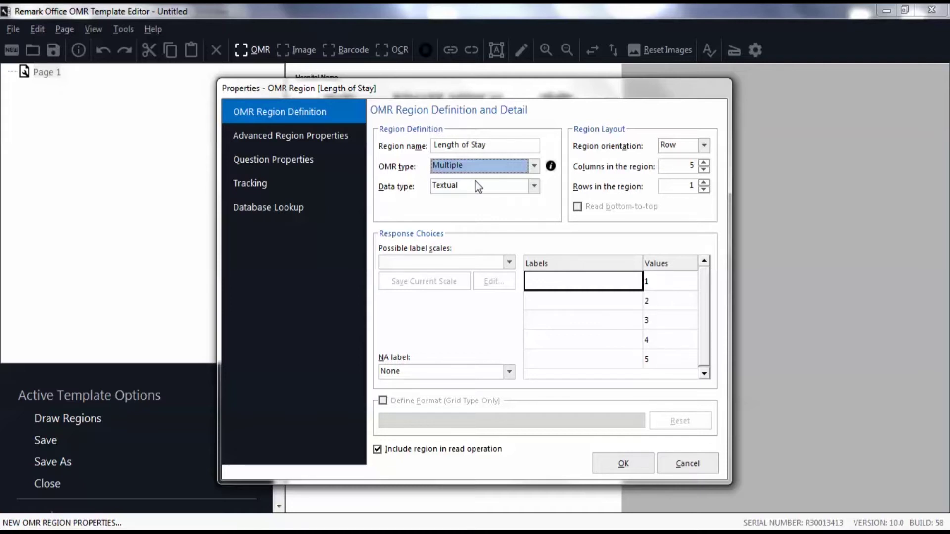
{"action": "left_click", "coordinate": [535, 186]}
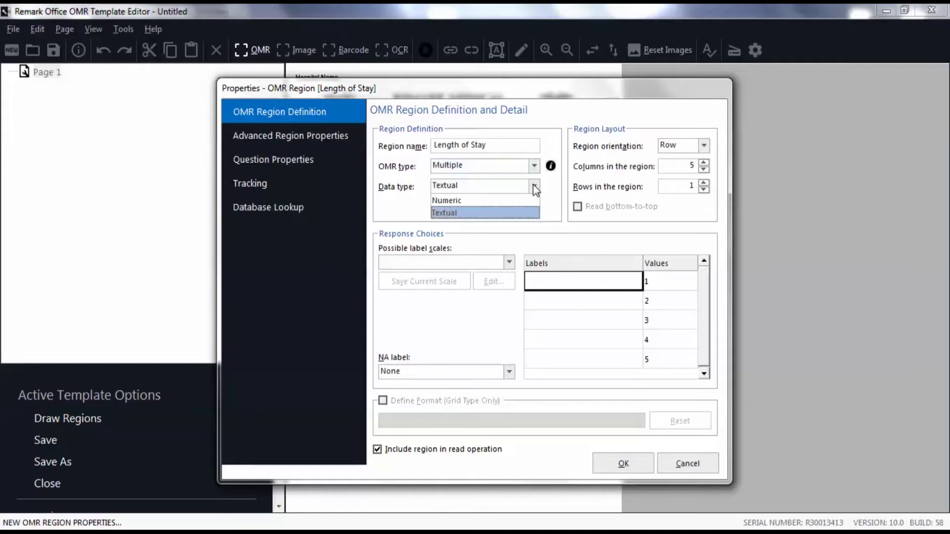
{"action": "left_click", "coordinate": [474, 213]}
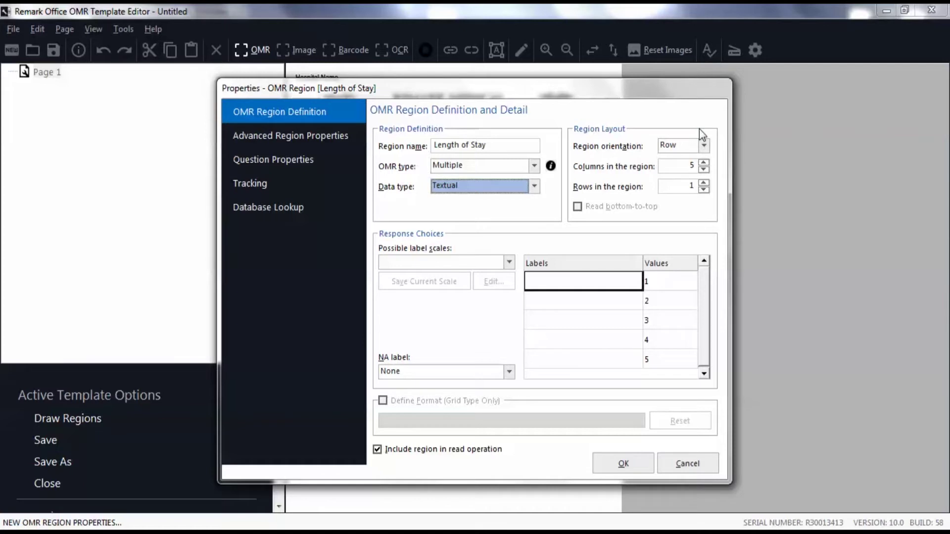
{"action": "left_click", "coordinate": [705, 146]}
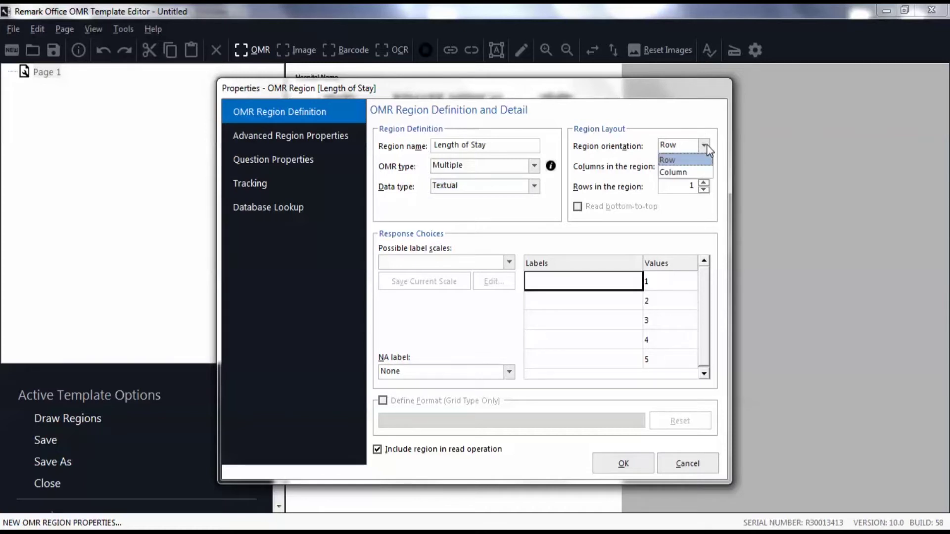
{"action": "left_click", "coordinate": [679, 161]}
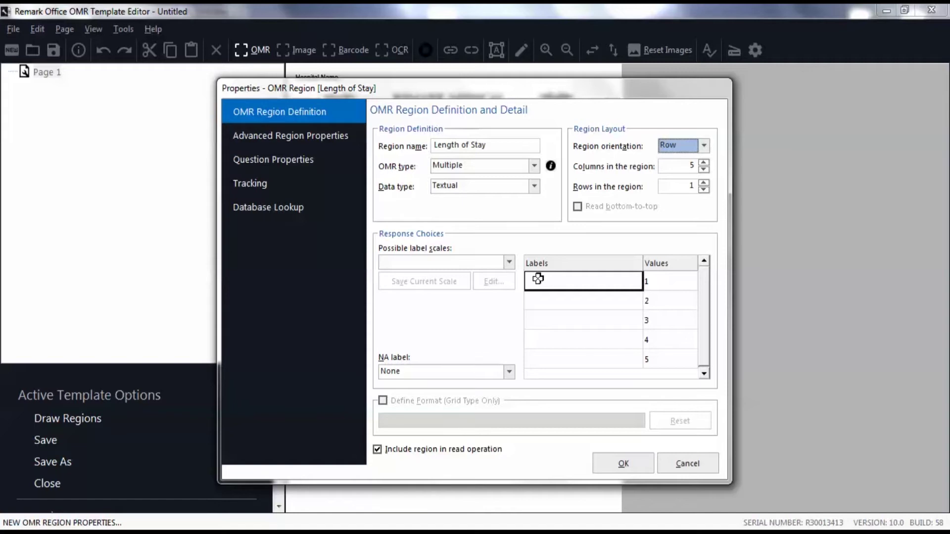
- Apply the "1 to 5" label scale to the Length of Stay region's response choices and accept the region properties
{"action": "left_click", "coordinate": [509, 263]}
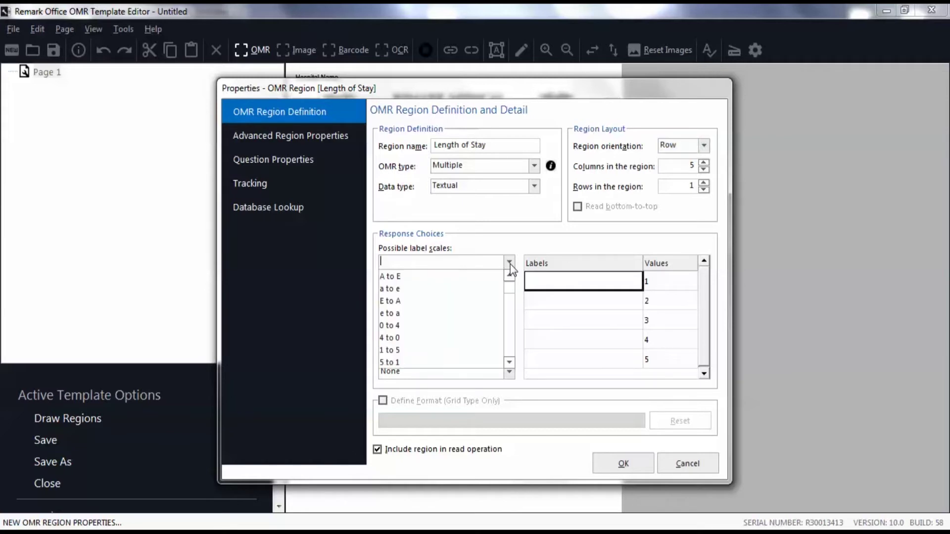
{"action": "left_click", "coordinate": [395, 351]}
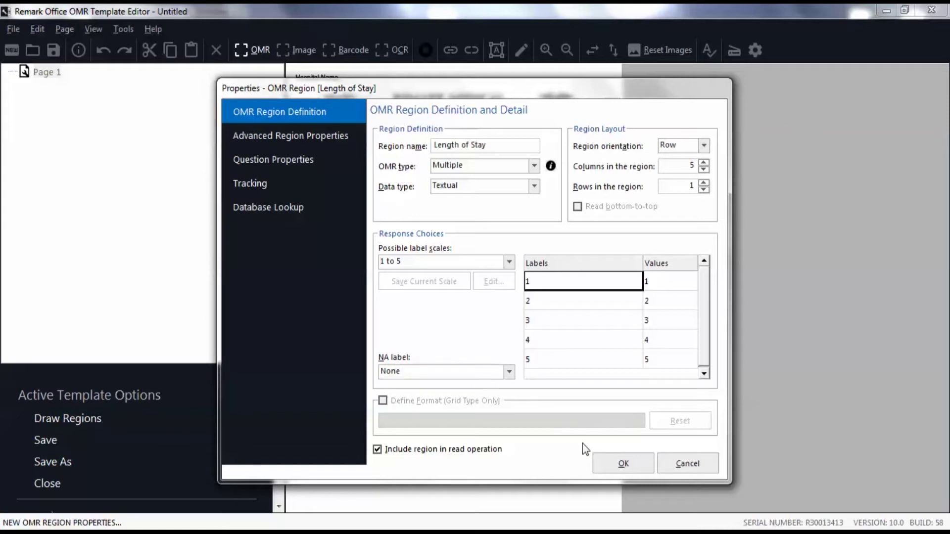
{"action": "left_click", "coordinate": [604, 462]}
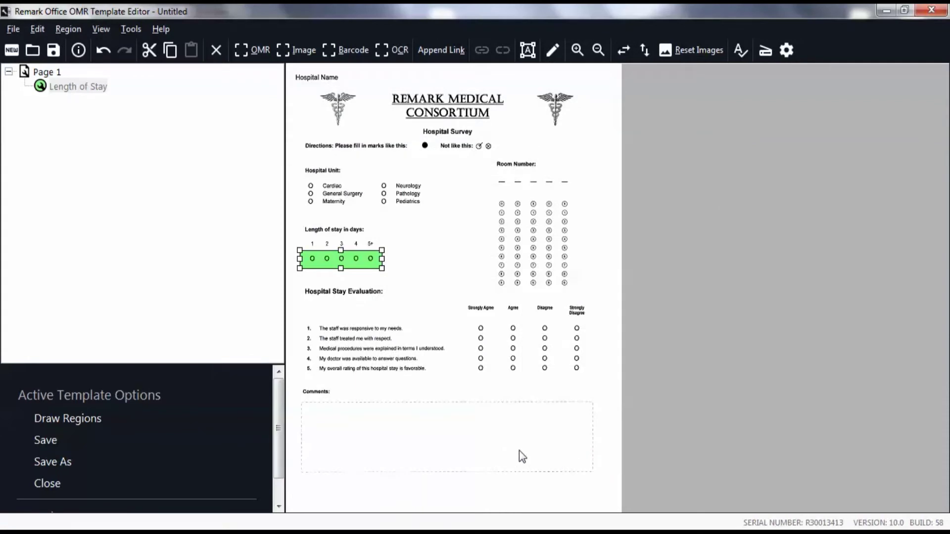
- Insert an OMR region after Length of Stay, drawn around the Cardiac, General Surgery and Maternity bubbles under Hospital Unit
{"action": "mouse_move", "coordinate": [79, 84]}
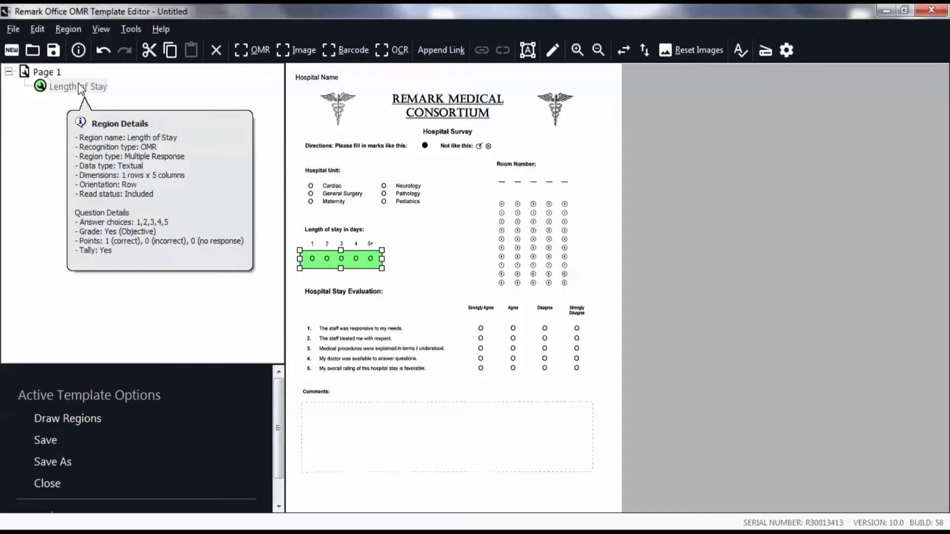
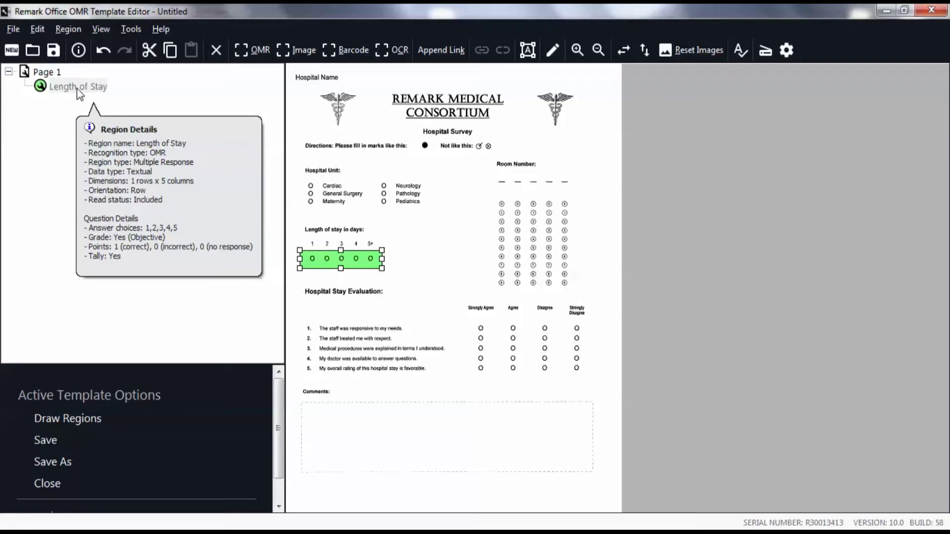
{"action": "left_click", "coordinate": [76, 88]}
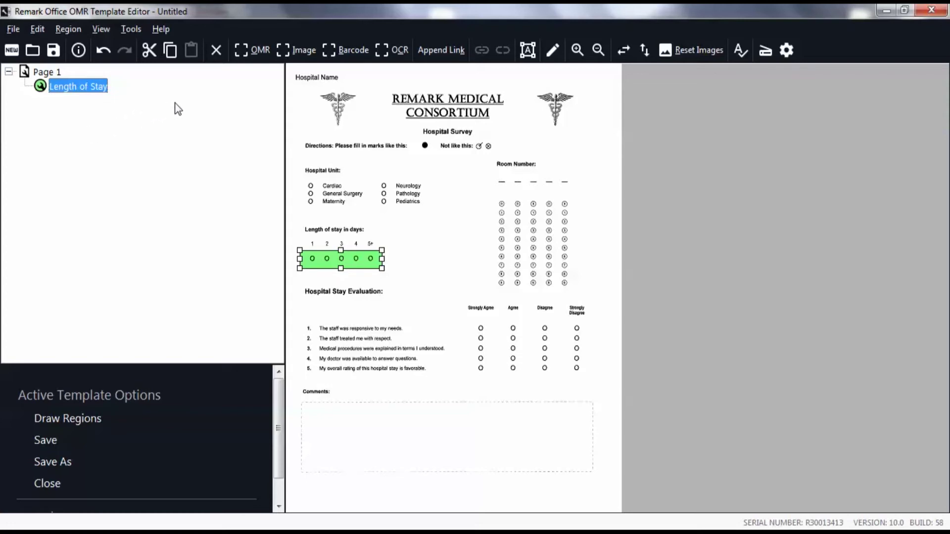
{"action": "left_click", "coordinate": [258, 55]}
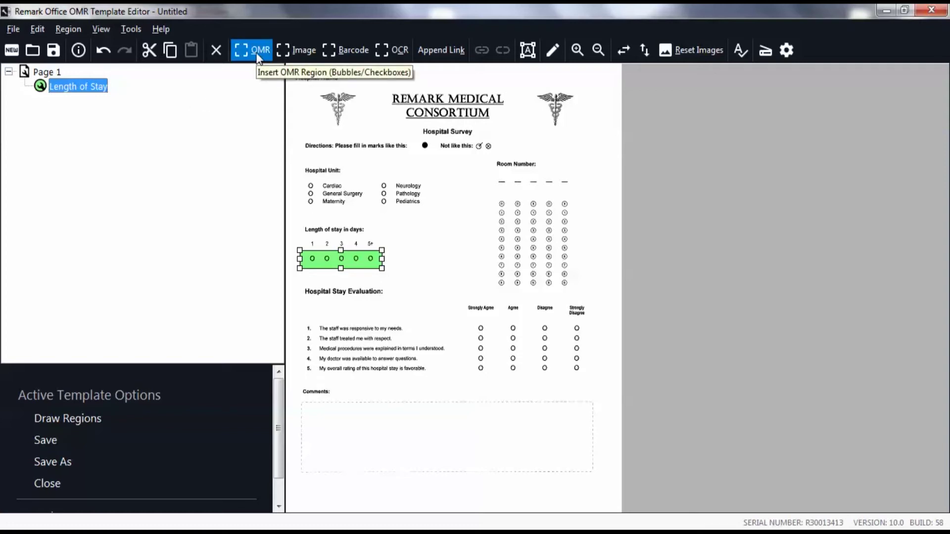
{"action": "left_click", "coordinate": [258, 57]}
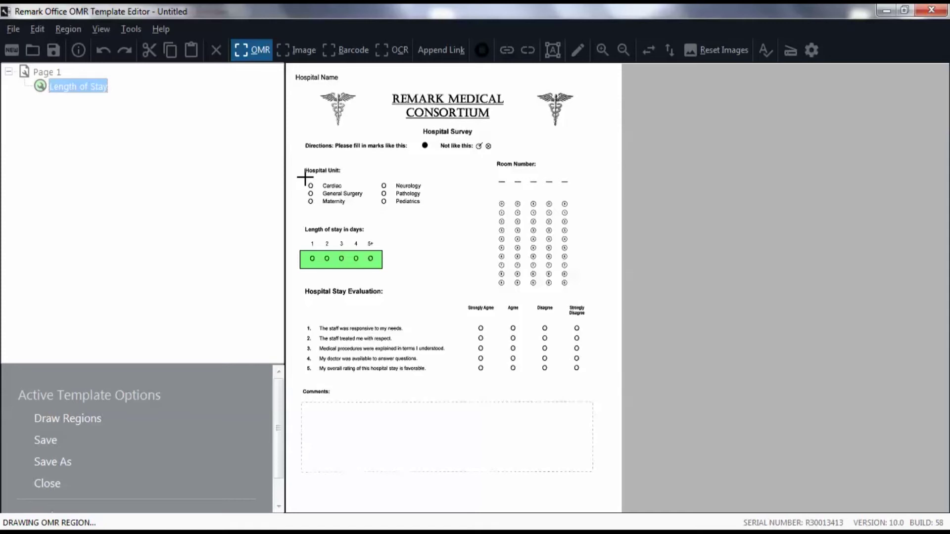
{"action": "left_click_drag", "start_coordinate": [301, 178], "coordinate": [321, 214]}
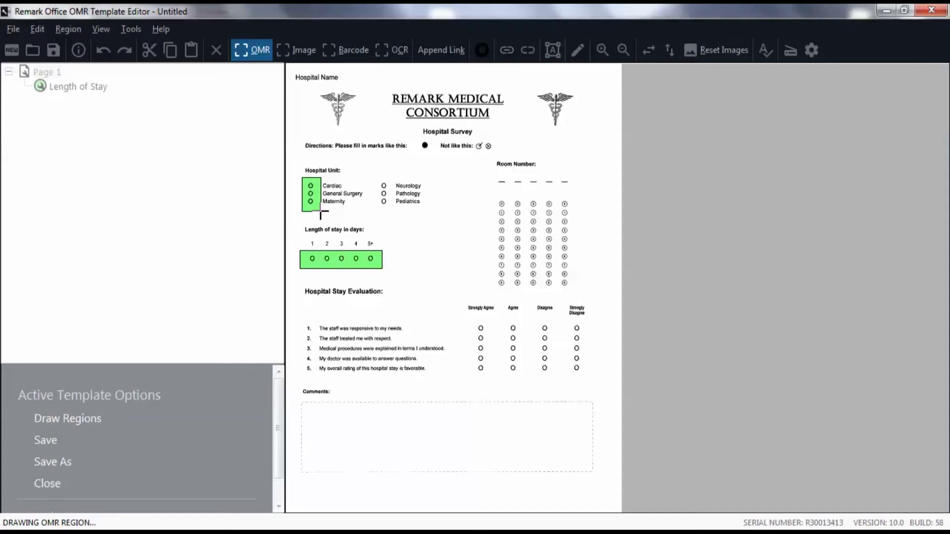
{"action": "left_click_drag", "start_coordinate": [321, 214], "coordinate": [320, 211]}
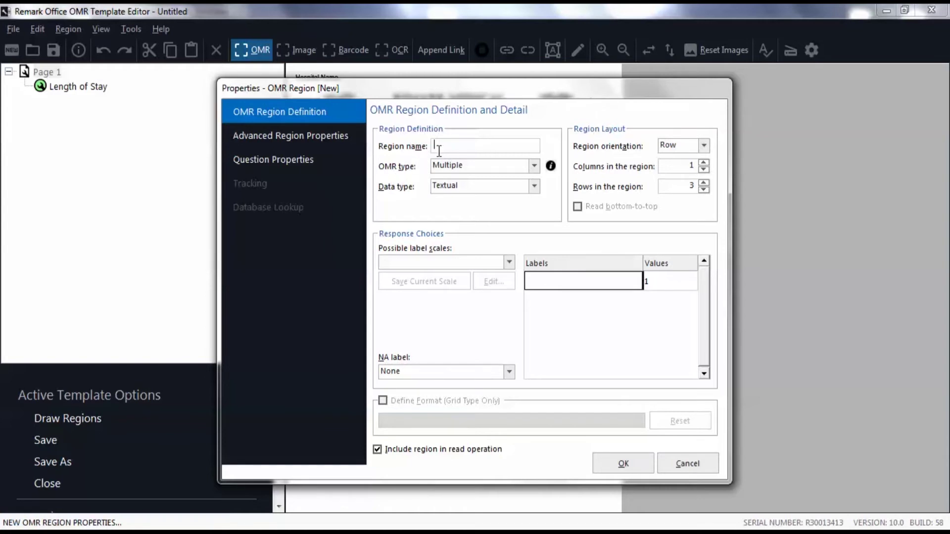
- Name the new region "Hospital Unit" and set its region orientation to Column
{"action": "type", "text": "Hospital Unit"}
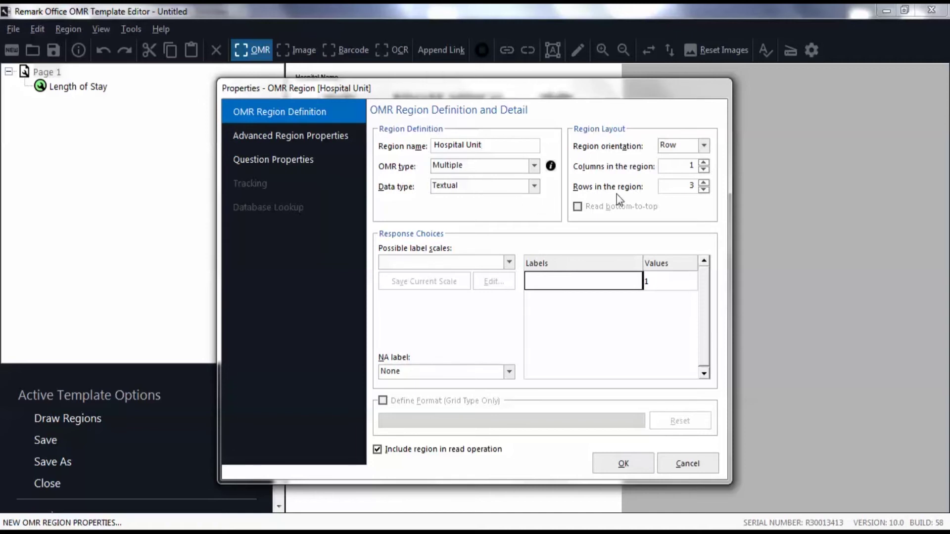
{"action": "left_click", "coordinate": [703, 146]}
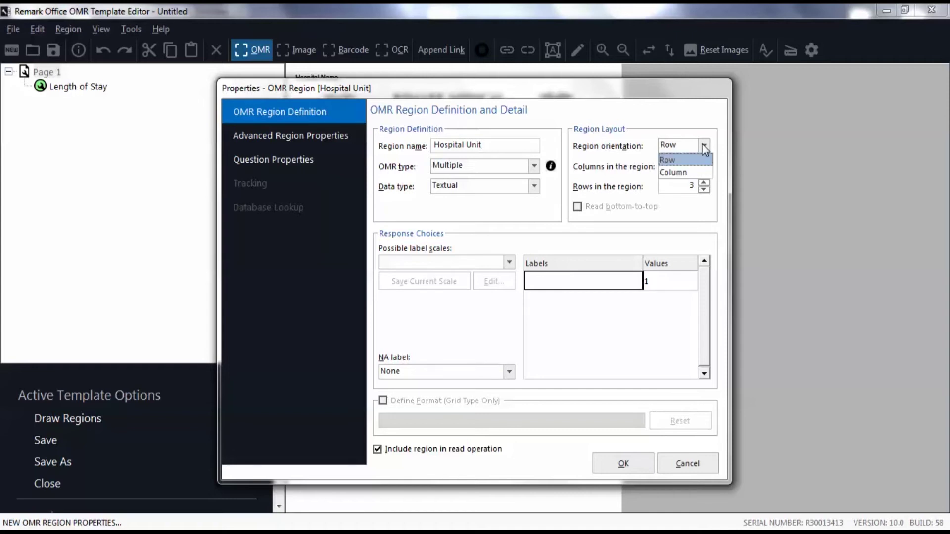
{"action": "left_click", "coordinate": [681, 172]}
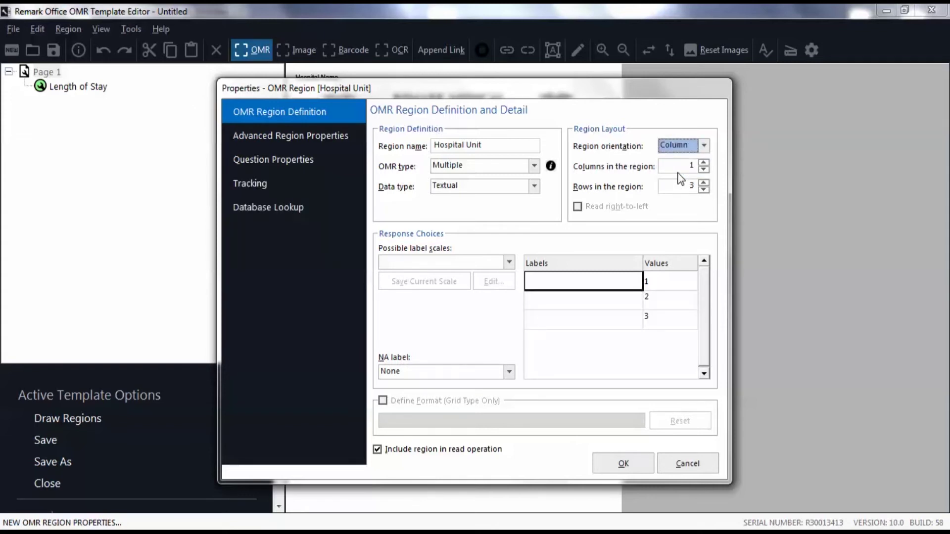
- Label the Hospital Unit response choices Cardiac, General Surgery and Maternity, and accept the region properties
{"action": "left_click", "coordinate": [541, 281]}
{"action": "type", "text": "Cardiac"}
{"action": "key", "text": "Return"}
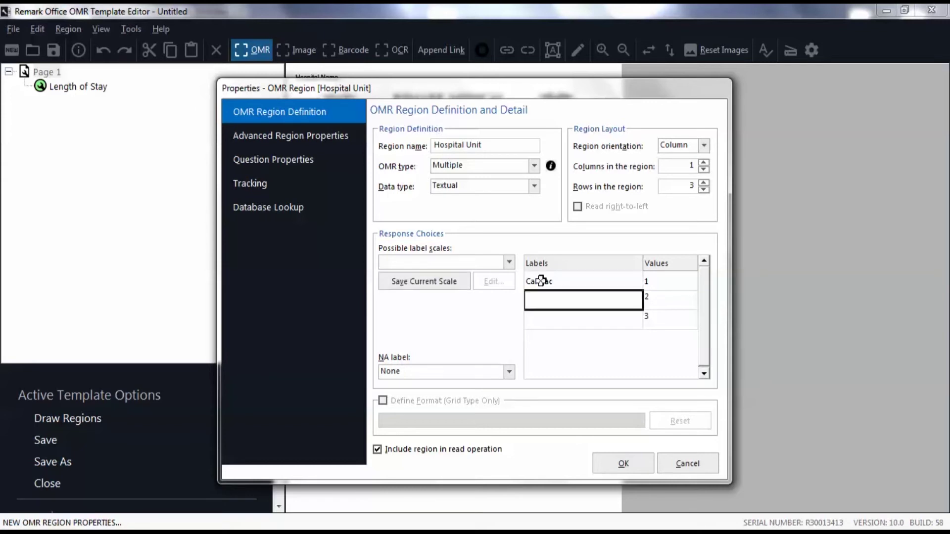
{"action": "type", "text": "Gen"}
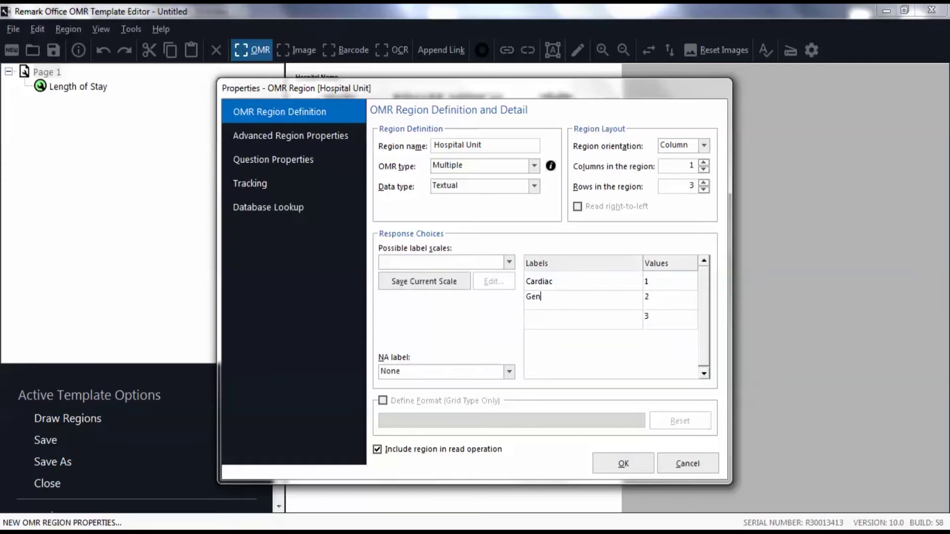
{"action": "type", "text": "eral Surgery"}
{"action": "key", "text": "Return"}
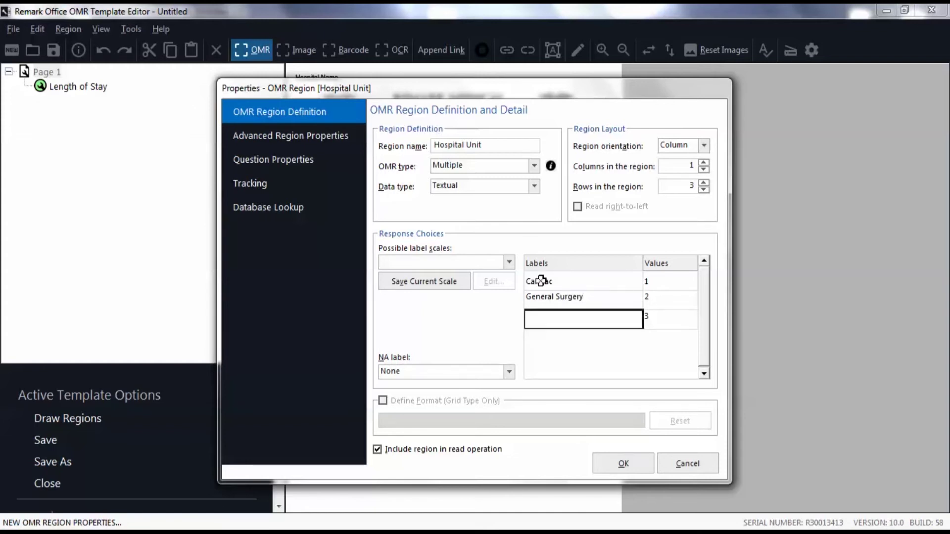
{"action": "type", "text": "Mat"}
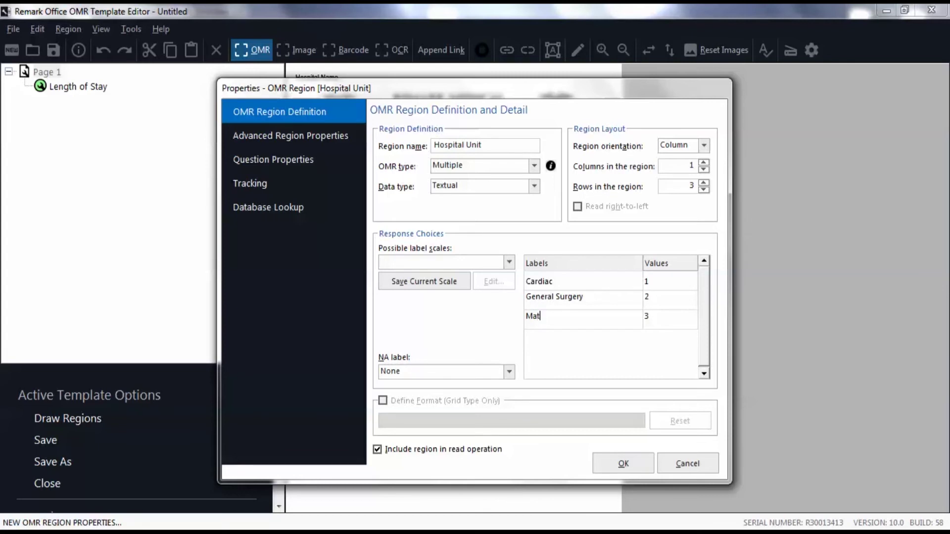
{"action": "type", "text": "ernity"}
{"action": "left_click", "coordinate": [606, 456]}
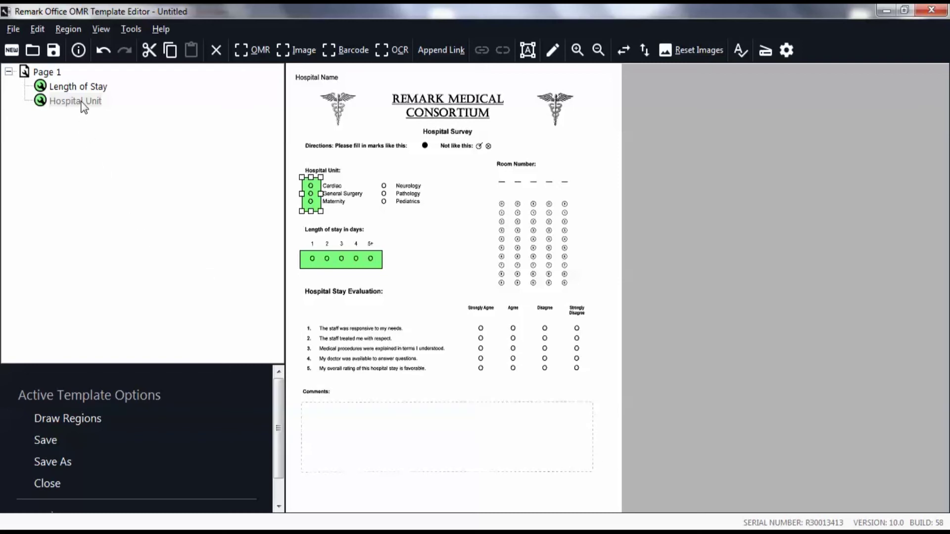
- Append a linked region to Hospital Unit, drawn around the Neurology, Pathology and Pediatrics bubbles
{"action": "mouse_move", "coordinate": [82, 104]}
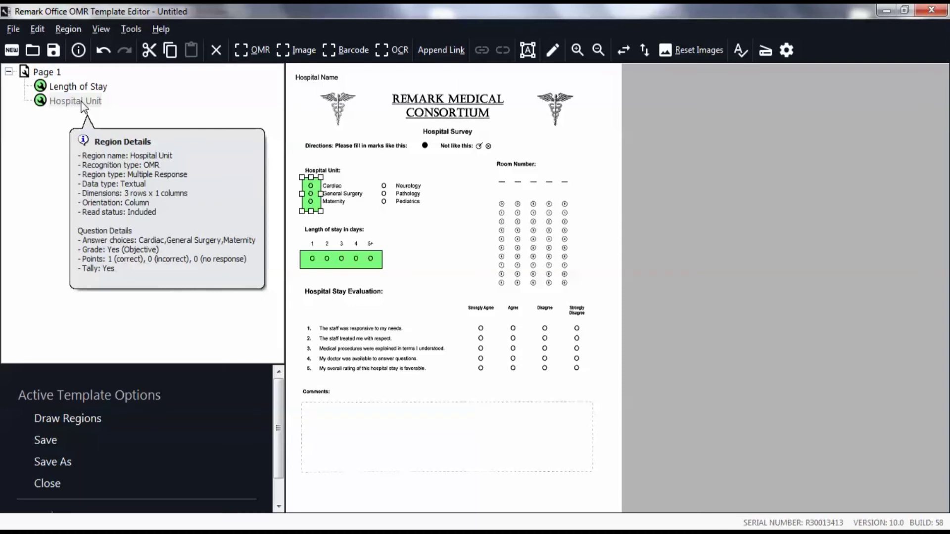
{"action": "left_click", "coordinate": [83, 105]}
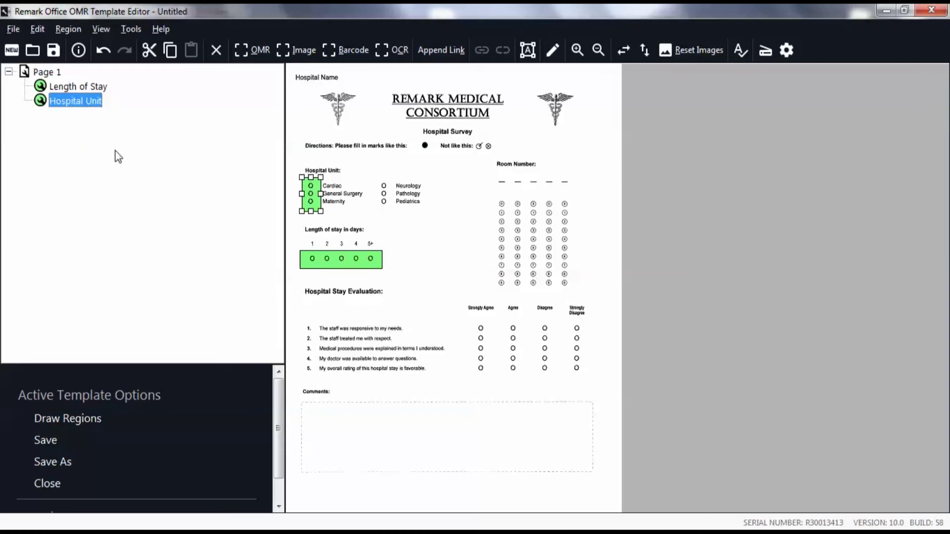
{"action": "left_click", "coordinate": [66, 32]}
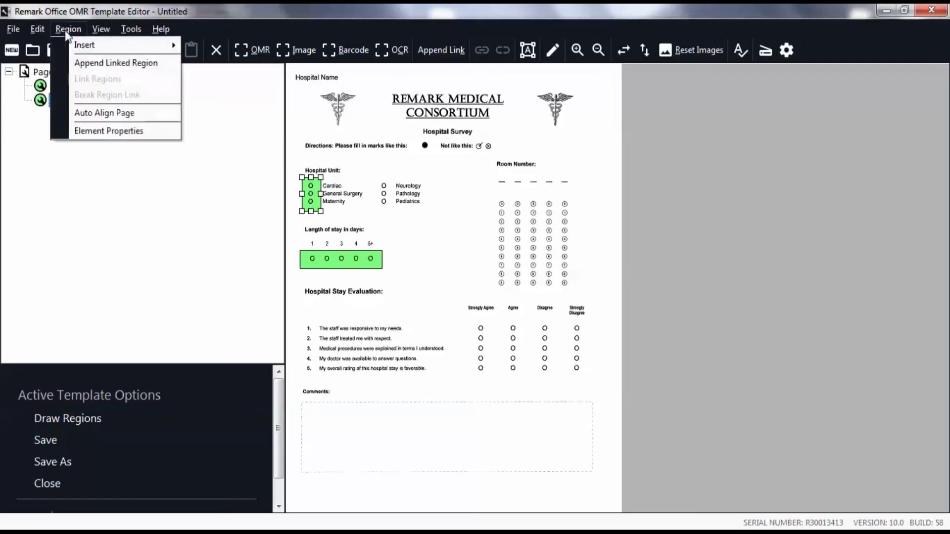
{"action": "left_click", "coordinate": [61, 59]}
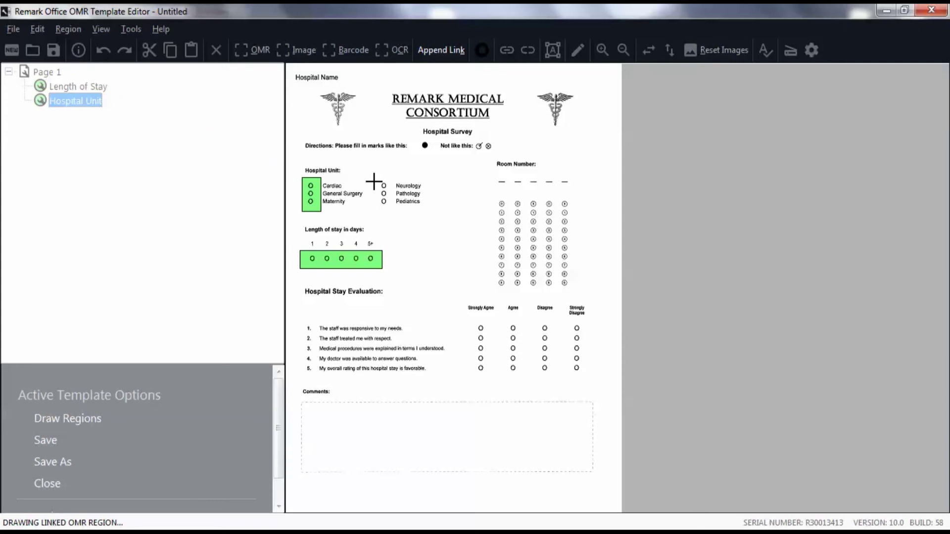
{"action": "left_click_drag", "start_coordinate": [372, 179], "coordinate": [393, 217]}
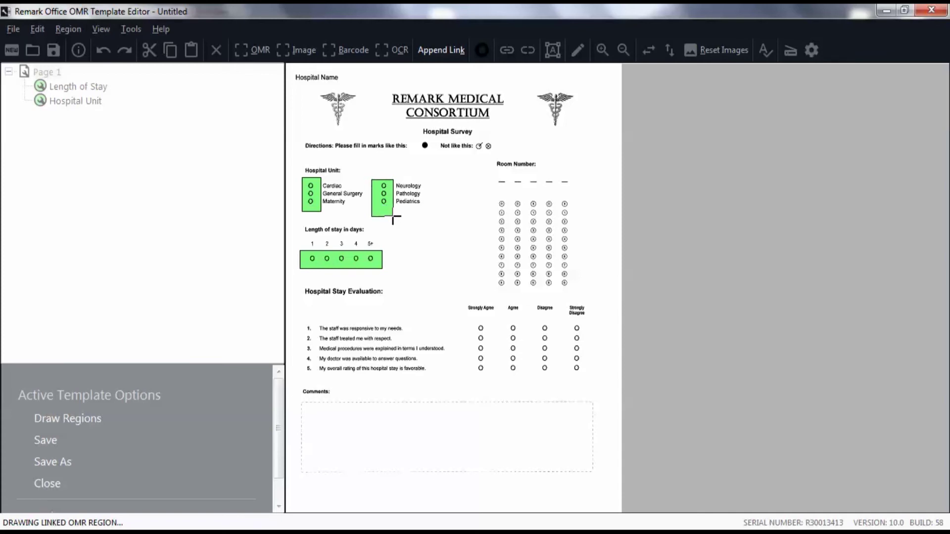
{"action": "left_click_drag", "start_coordinate": [393, 217], "coordinate": [393, 216]}
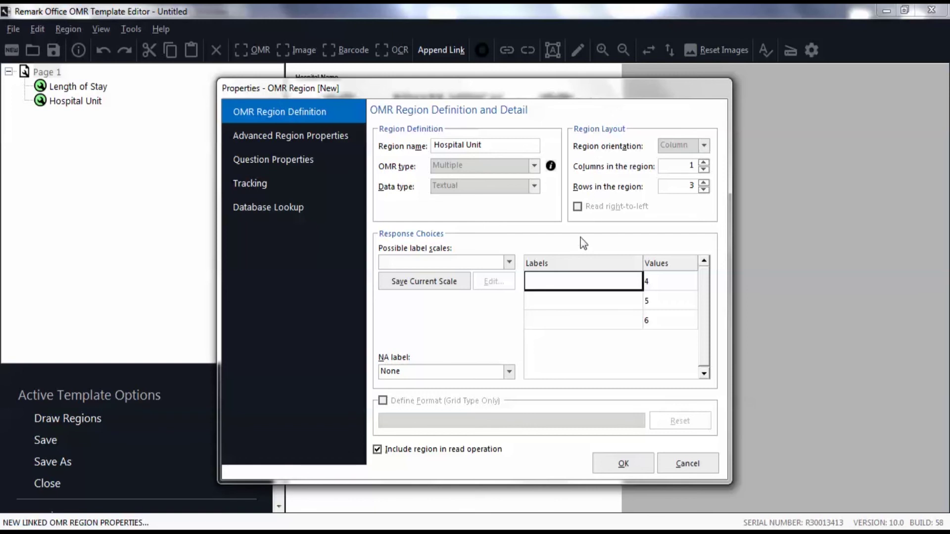
- Label the linked region's response choices Neurology, Pathology and Pediatrics, and accept the region properties
{"action": "left_click", "coordinate": [556, 280]}
{"action": "type", "text": "Neuro"}
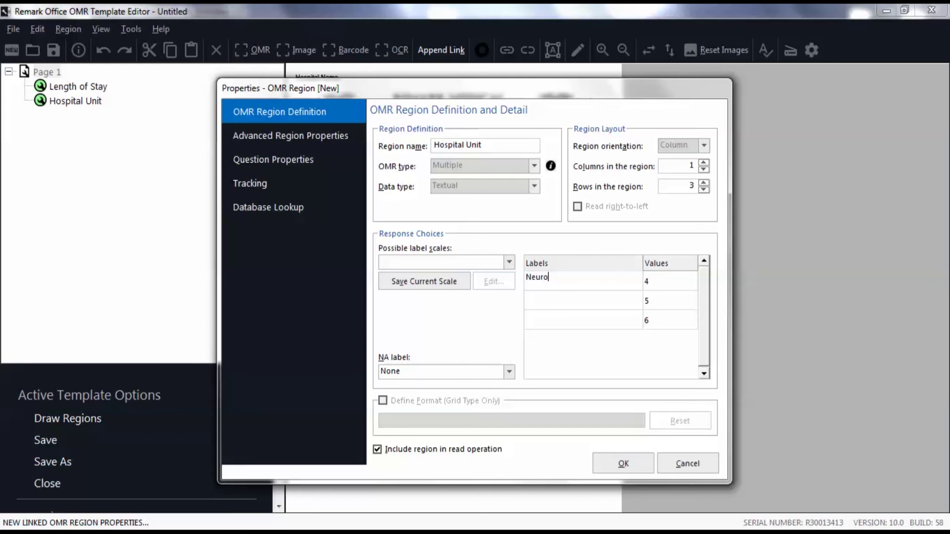
{"action": "type", "text": "logy"}
{"action": "key", "text": "Return"}
{"action": "type", "text": "Pathology"}
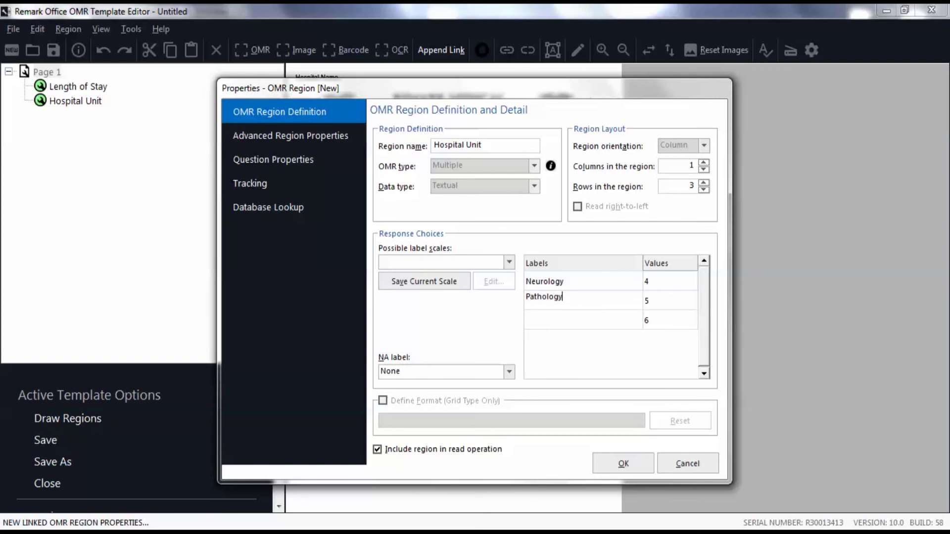
{"action": "key", "text": "Return"}
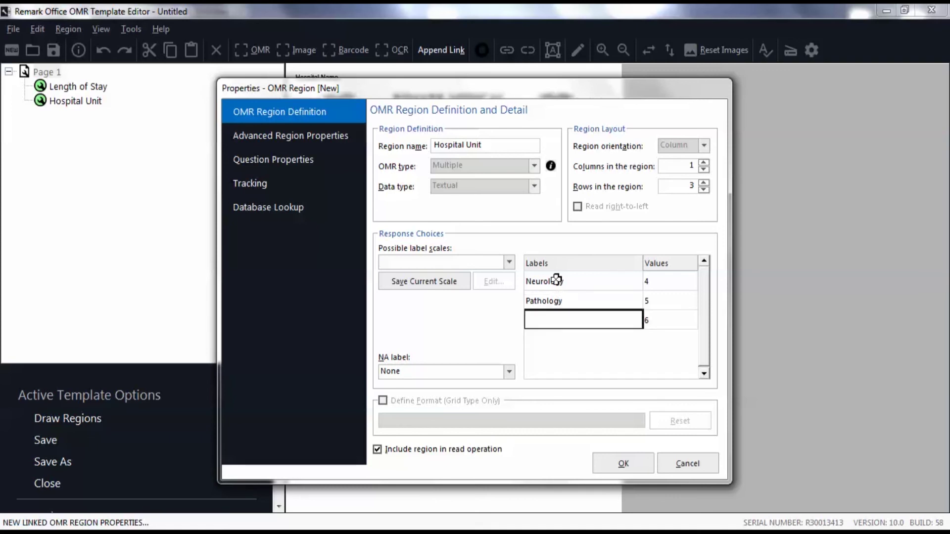
{"action": "type", "text": "Pedia"}
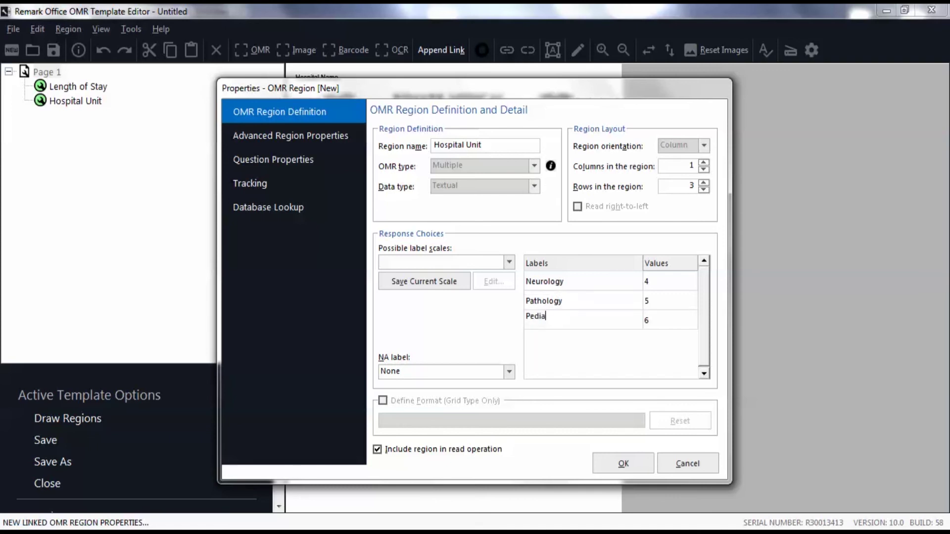
{"action": "type", "text": "trics"}
{"action": "left_click", "coordinate": [615, 467]}
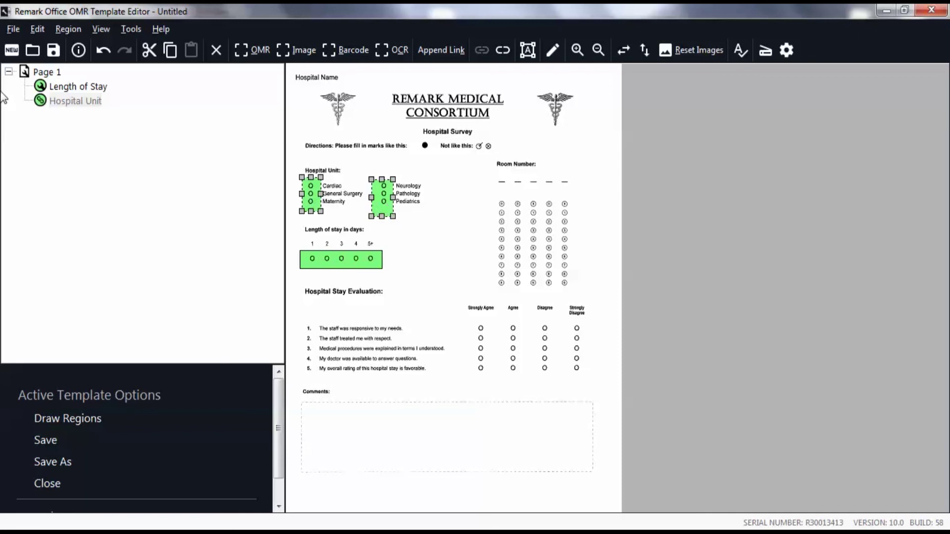
{"action": "mouse_move", "coordinate": [38, 106]}
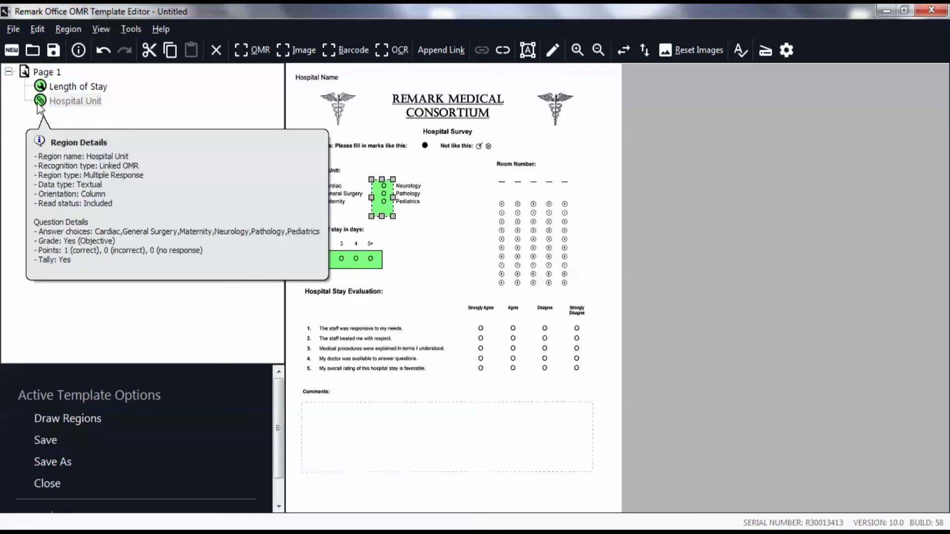